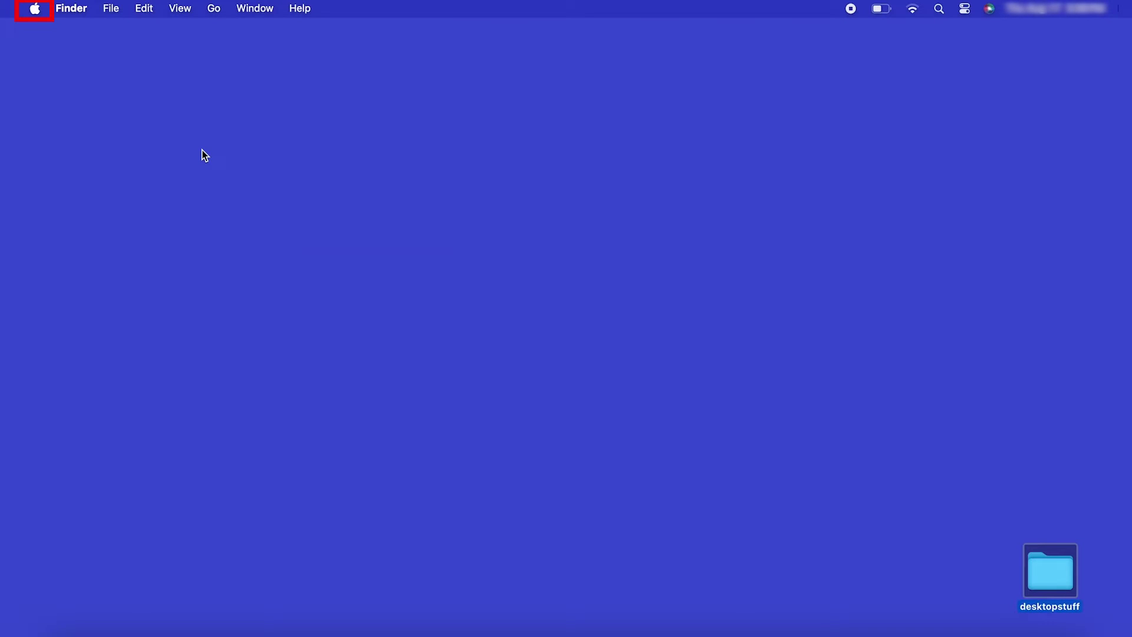
Go to Printers & Scanners in System Settings, opened from the Apple menu.
click(39, 14)
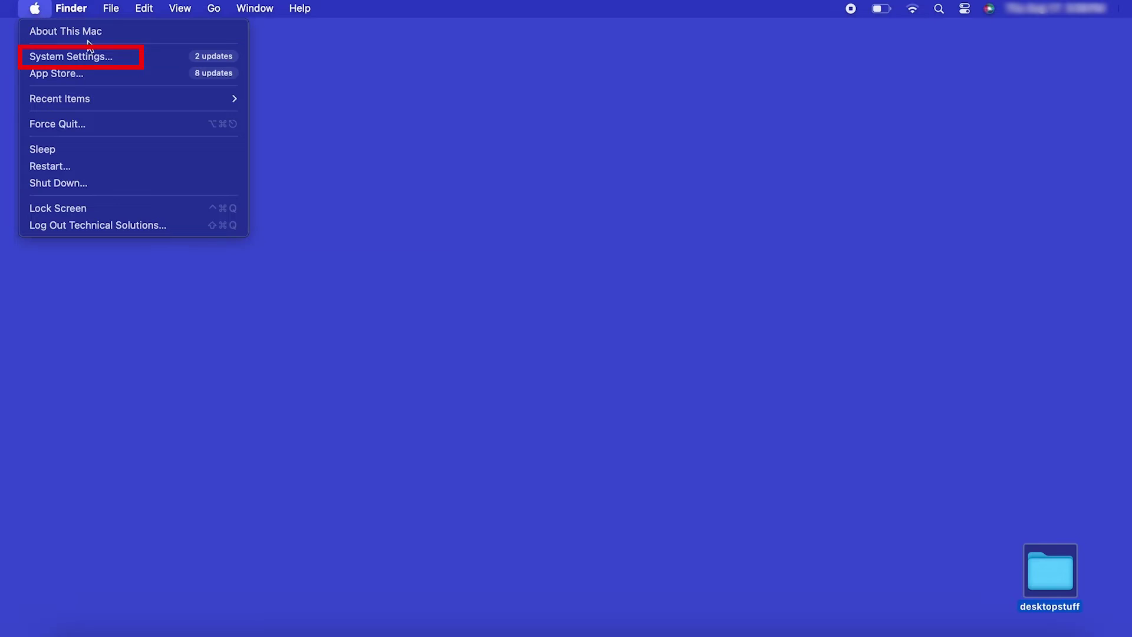
click(114, 59)
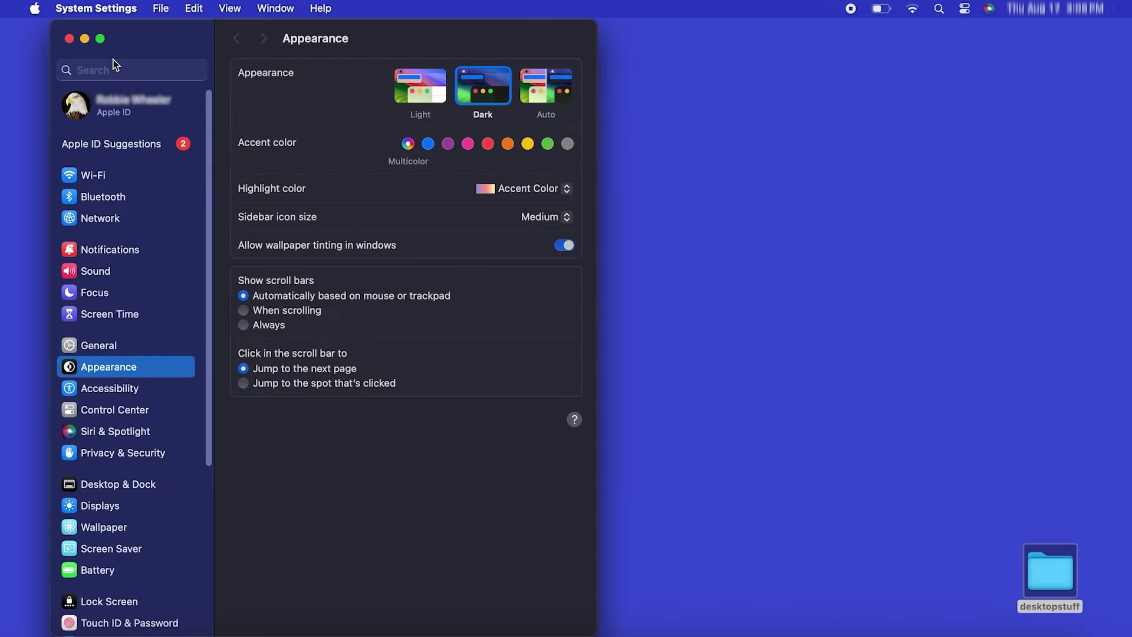
scroll(133, 355, down, 5)
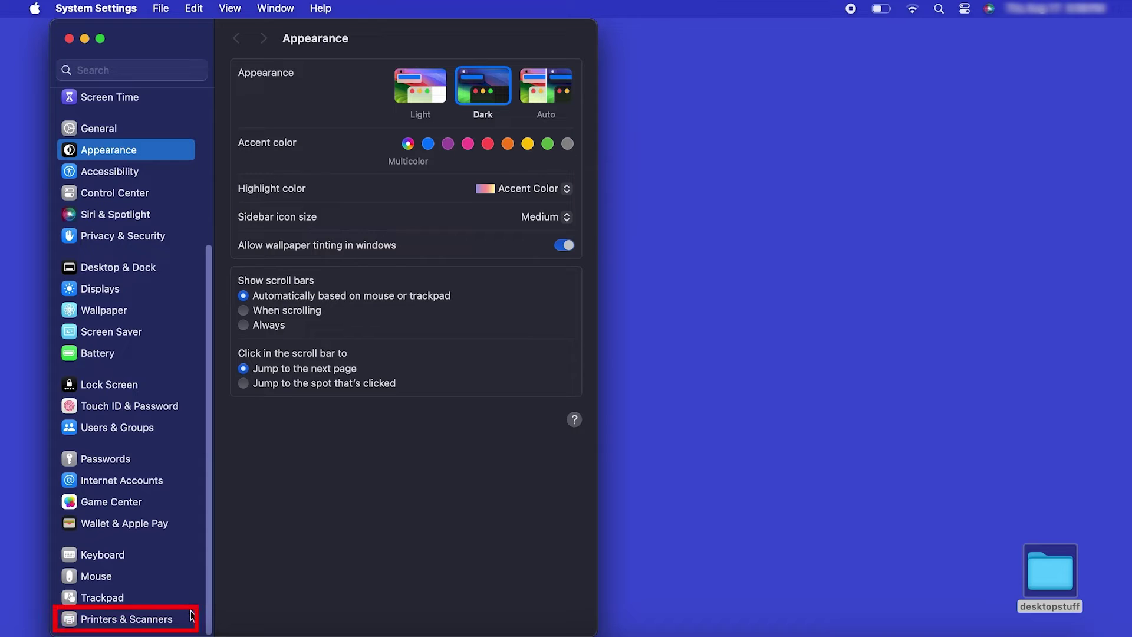
click(191, 619)
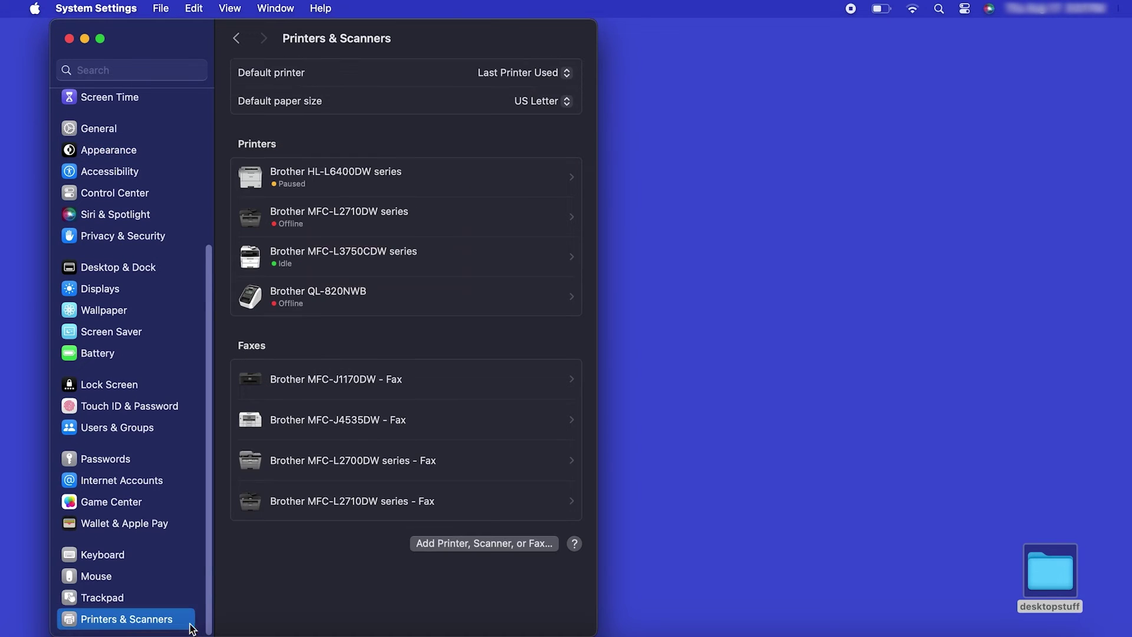
Add the discovered Brother DCP-L2640DW as a new printer.
click(501, 543)
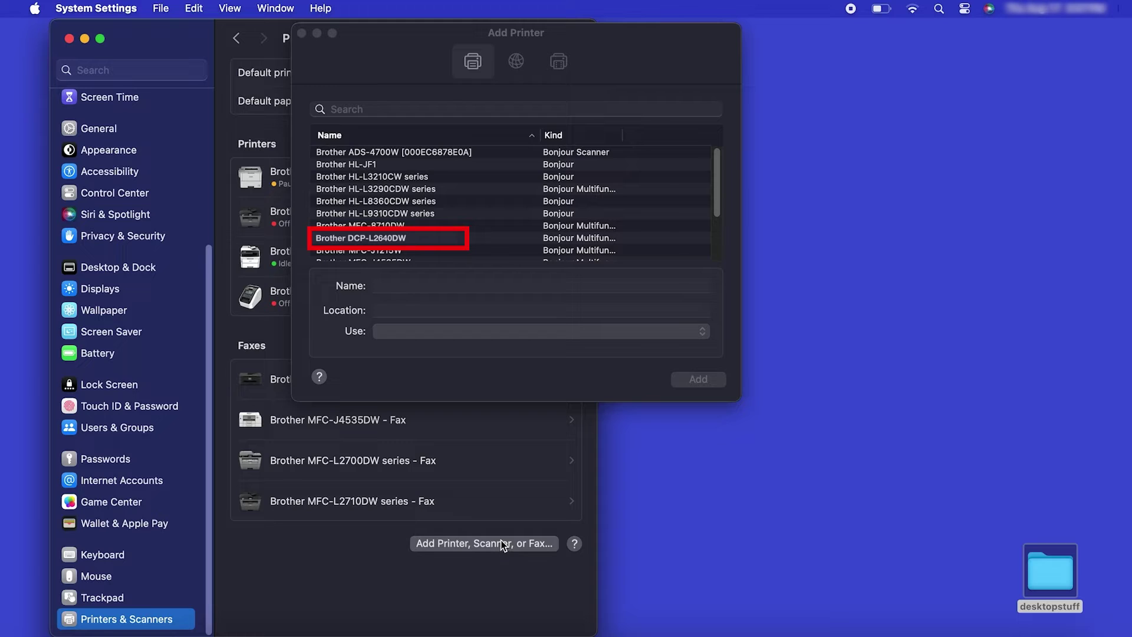
click(471, 245)
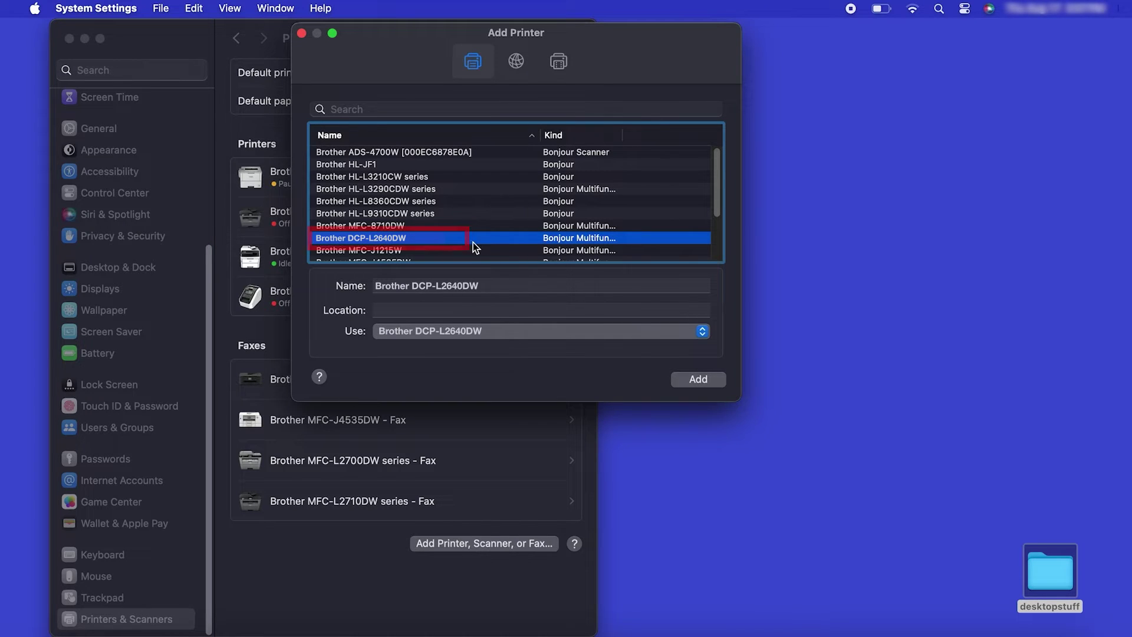
click(697, 380)
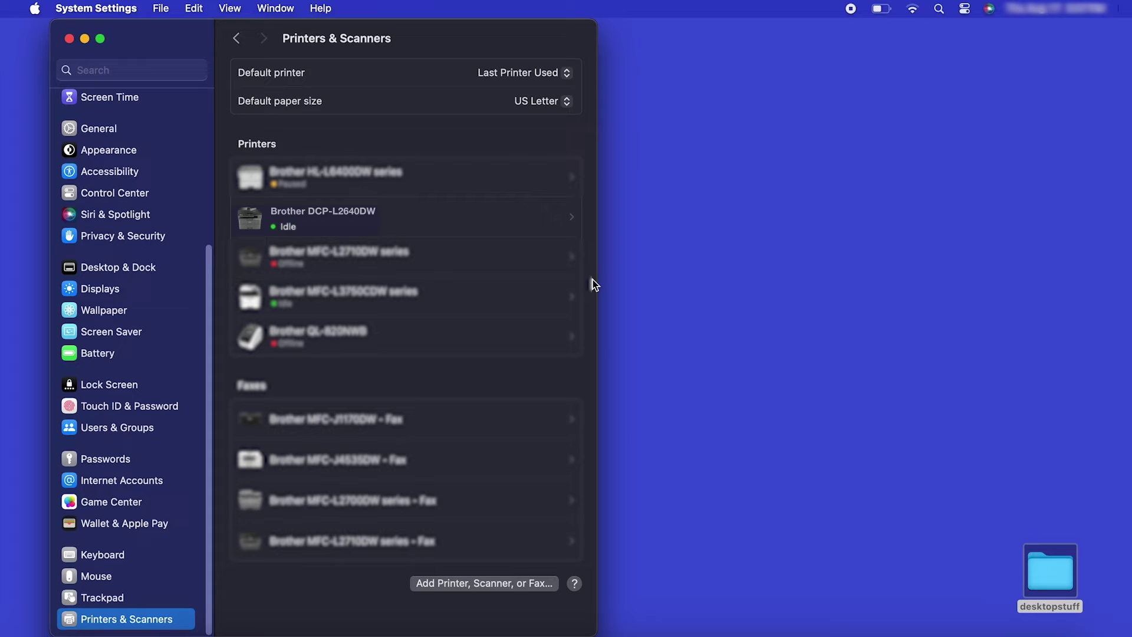
Close System Settings and go to the Applications folder in Finder.
click(602, 279)
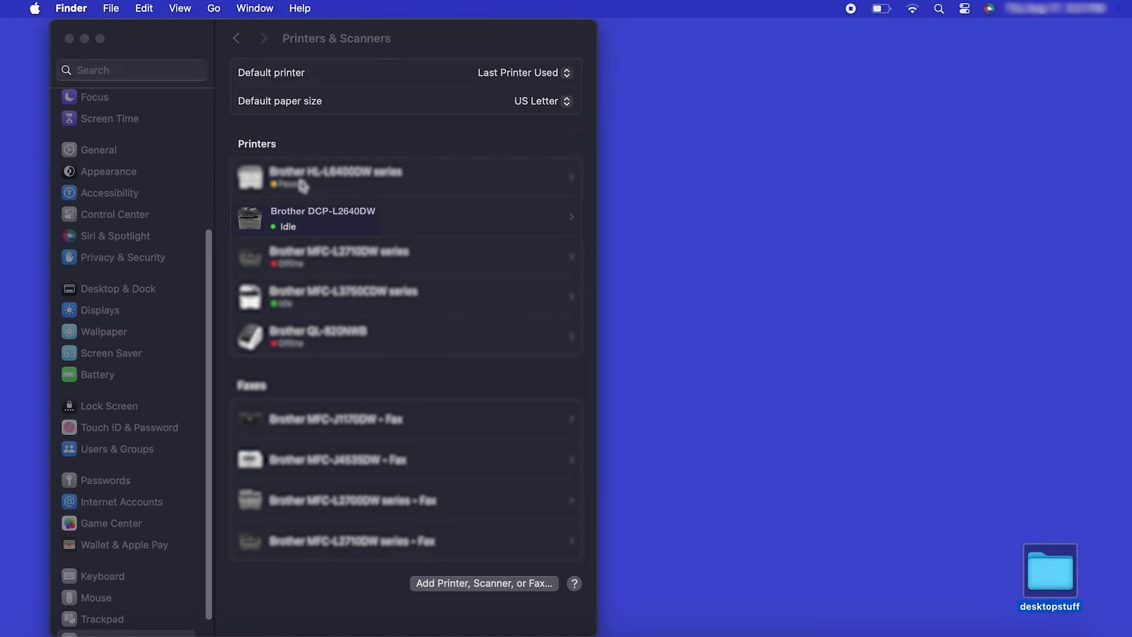
scroll(106, 85, up, 1)
click(69, 38)
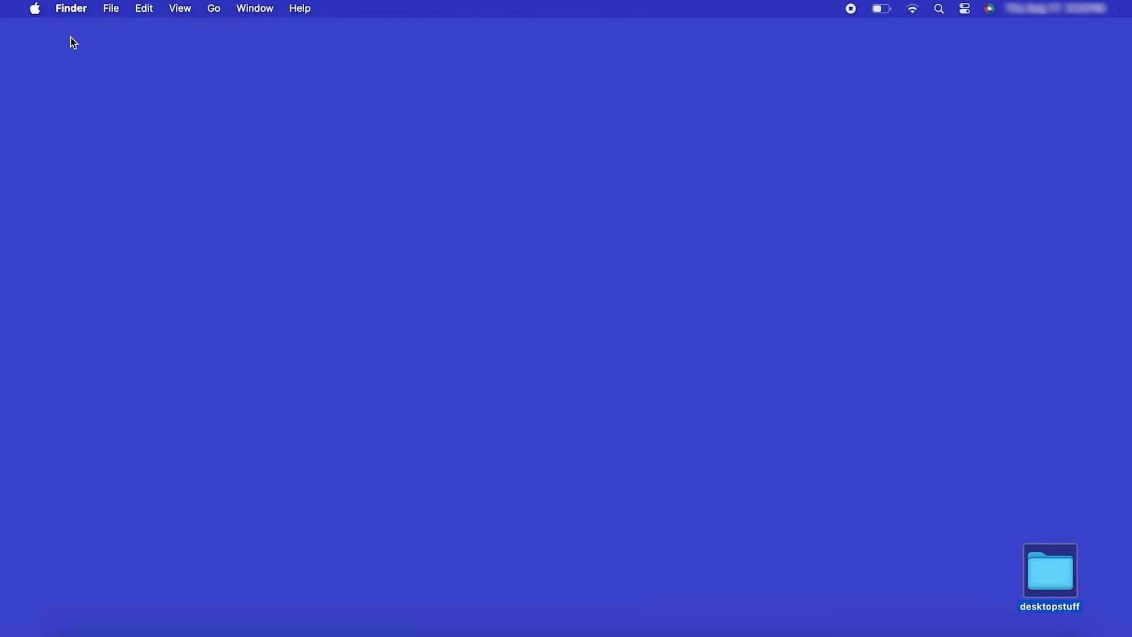
click(223, 16)
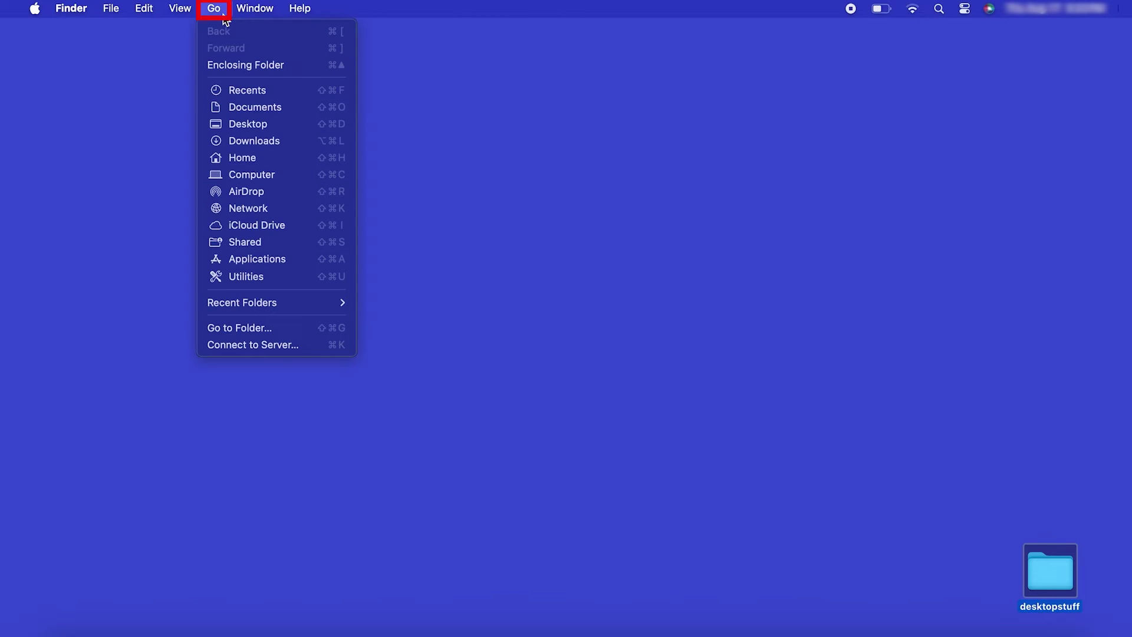
click(293, 260)
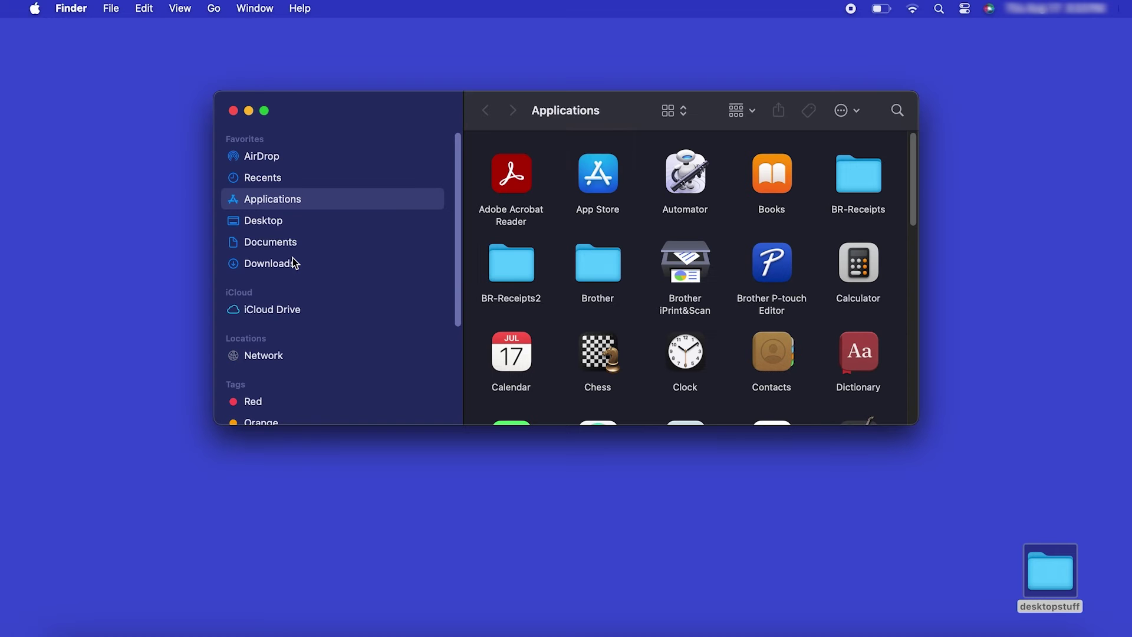
Launch the App Store, search for 'brother iprint&scan', and download the app.
click(602, 184)
double_click(602, 184)
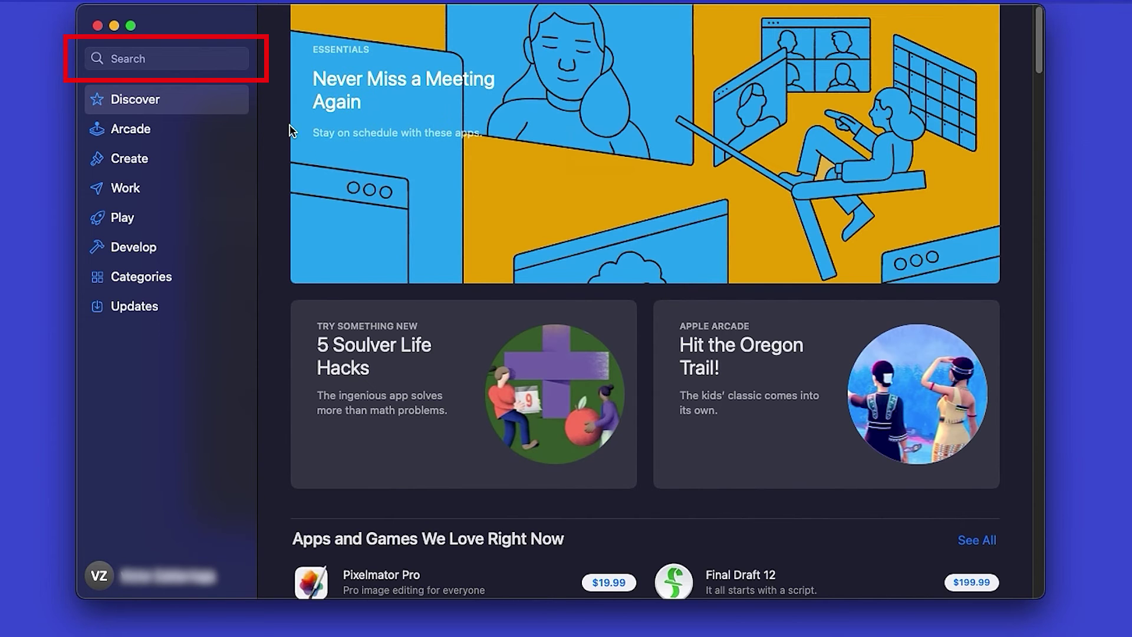
click(226, 66)
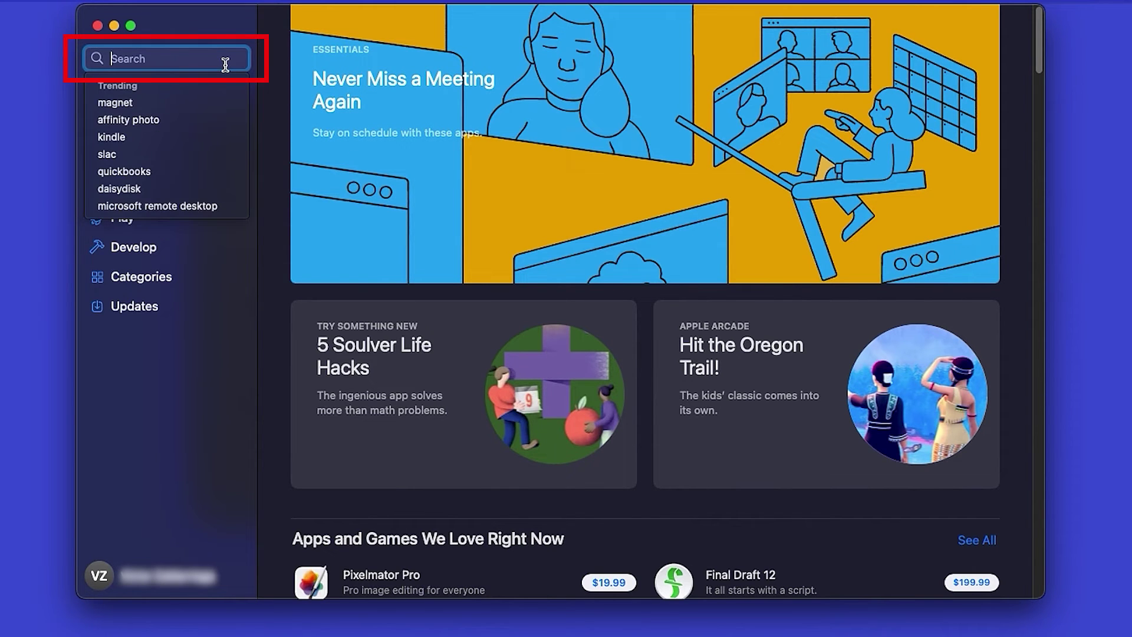
text(brother iprint&s)
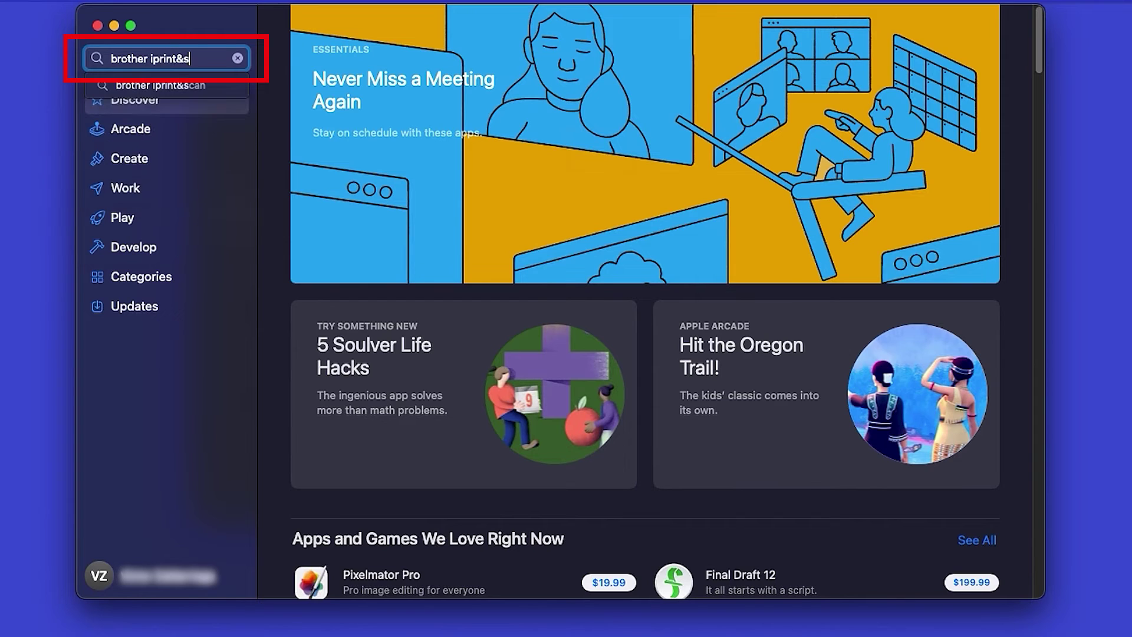
text(can)
key(Return)
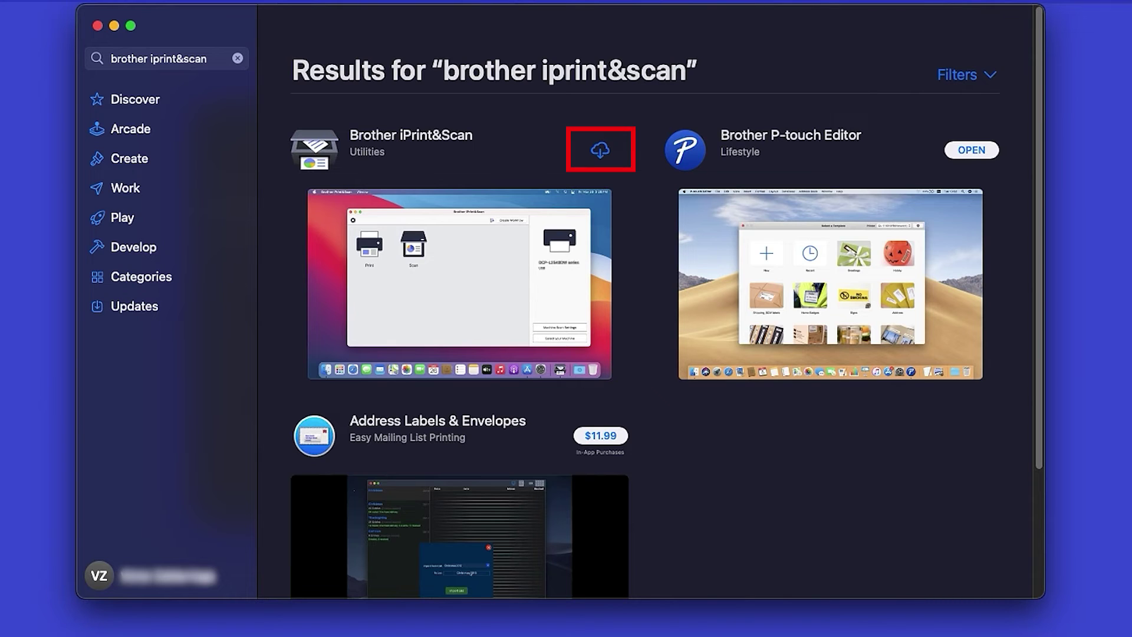
click(604, 153)
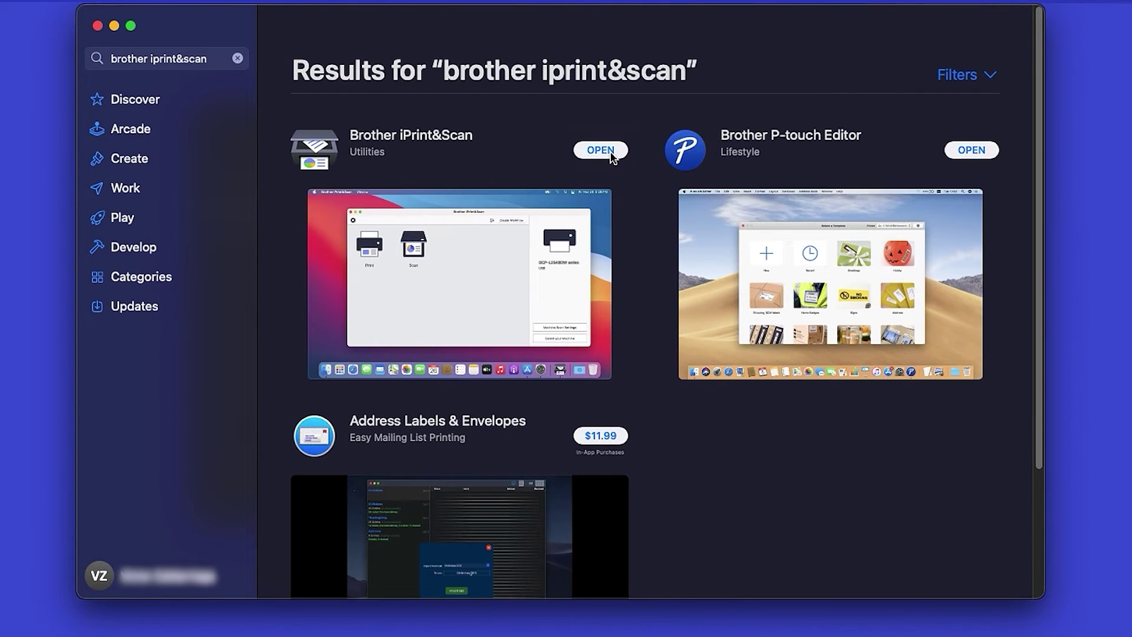
Launch Brother iPrint&Scan, accept the privacy policy, and select the network DCP-L2640DW.
click(612, 157)
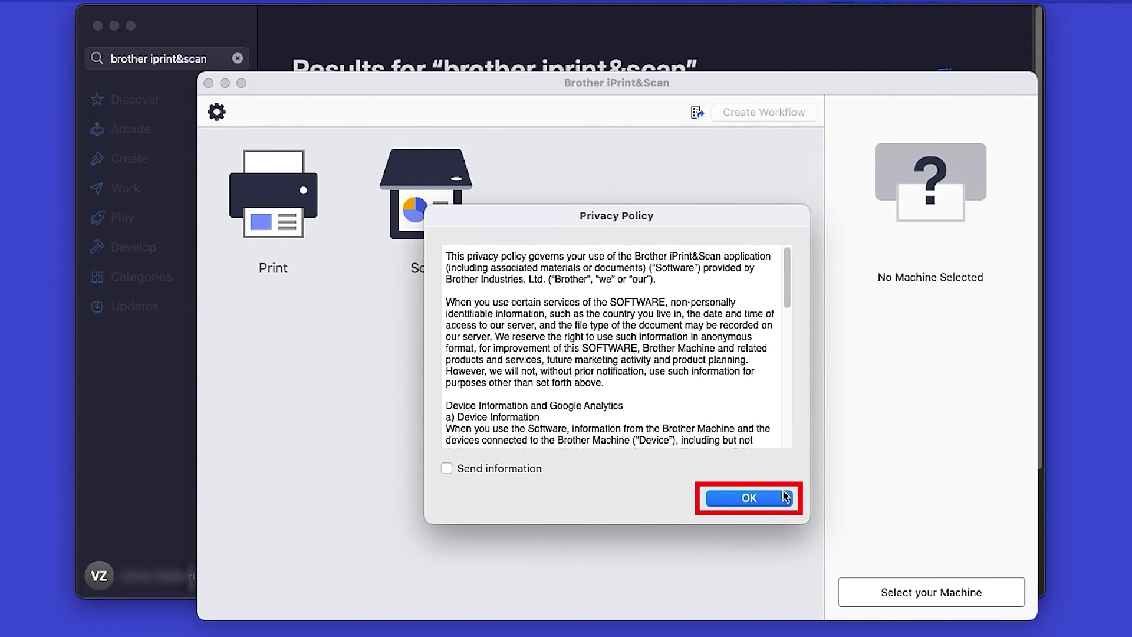
click(782, 501)
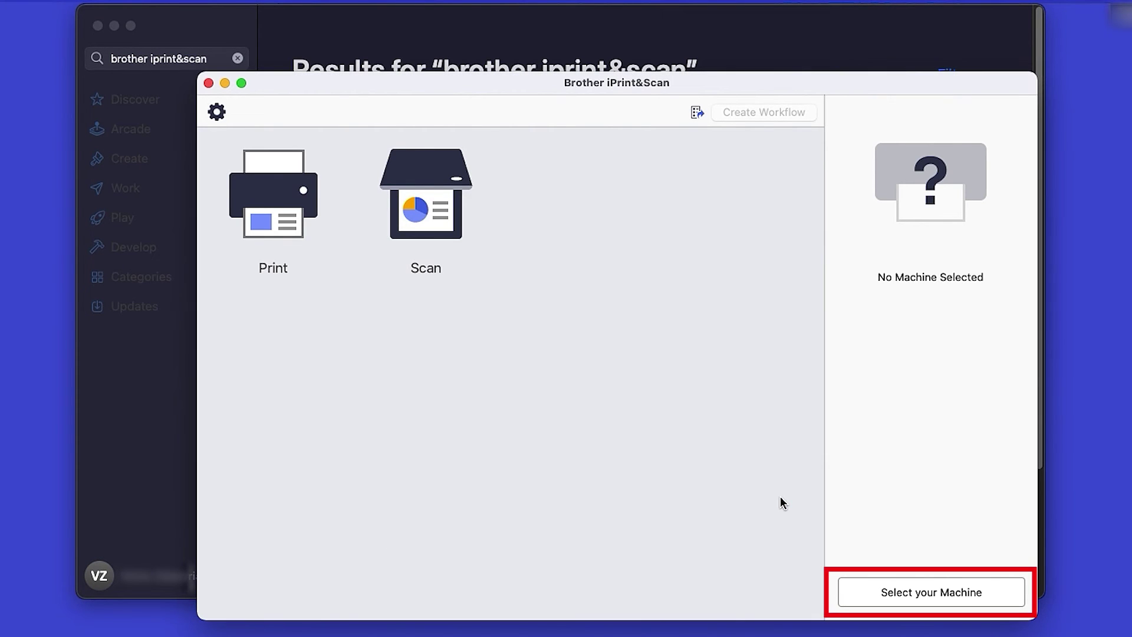
click(995, 591)
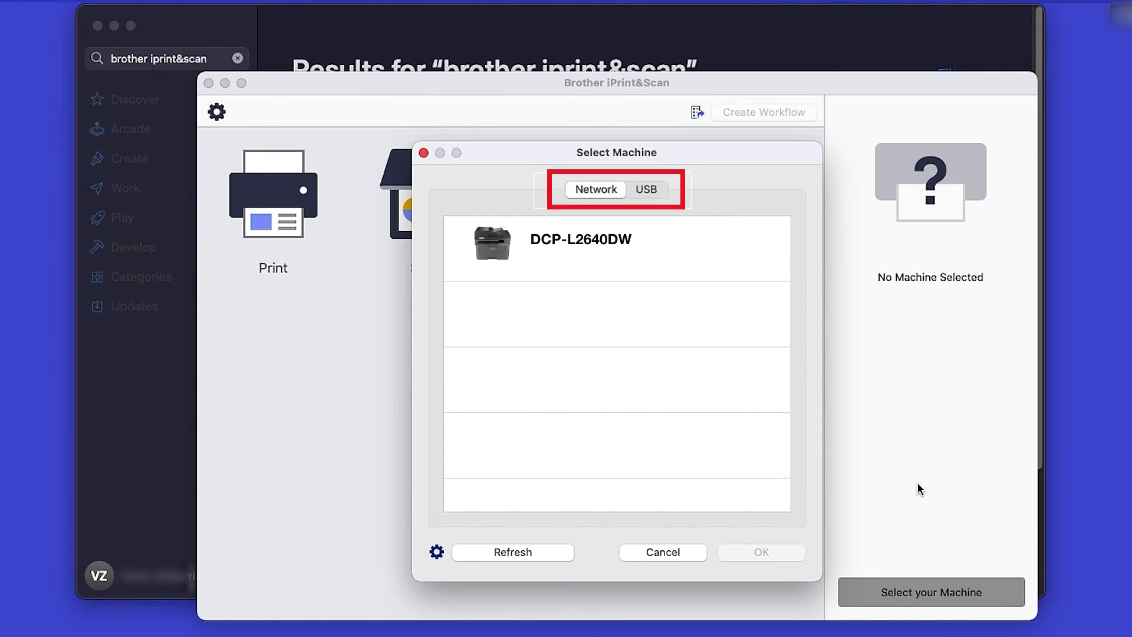
click(728, 264)
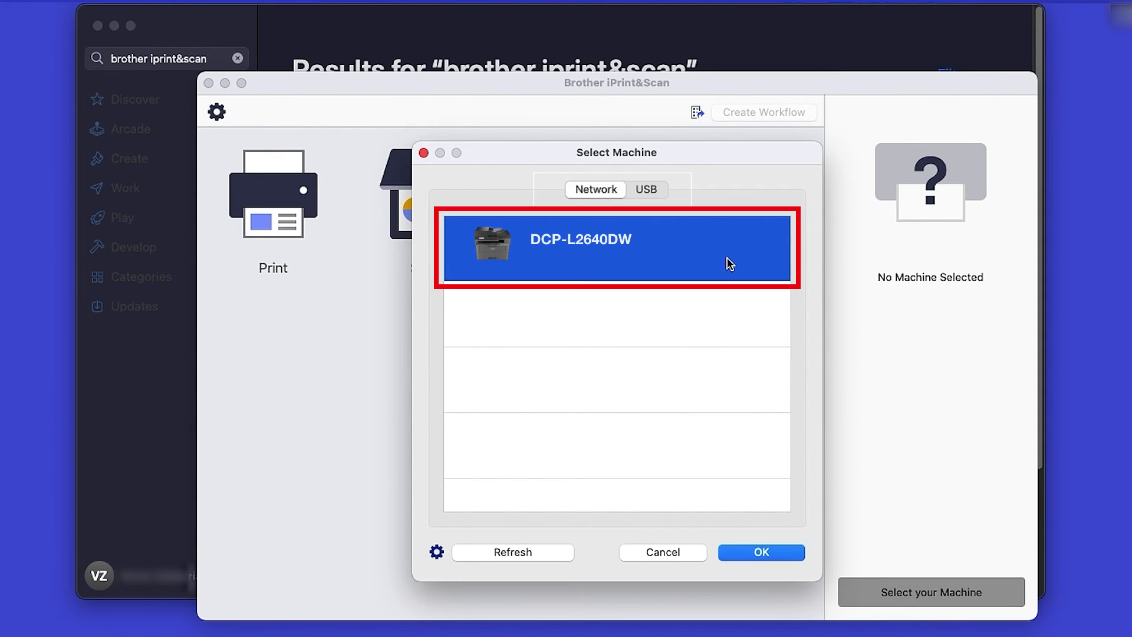
click(783, 555)
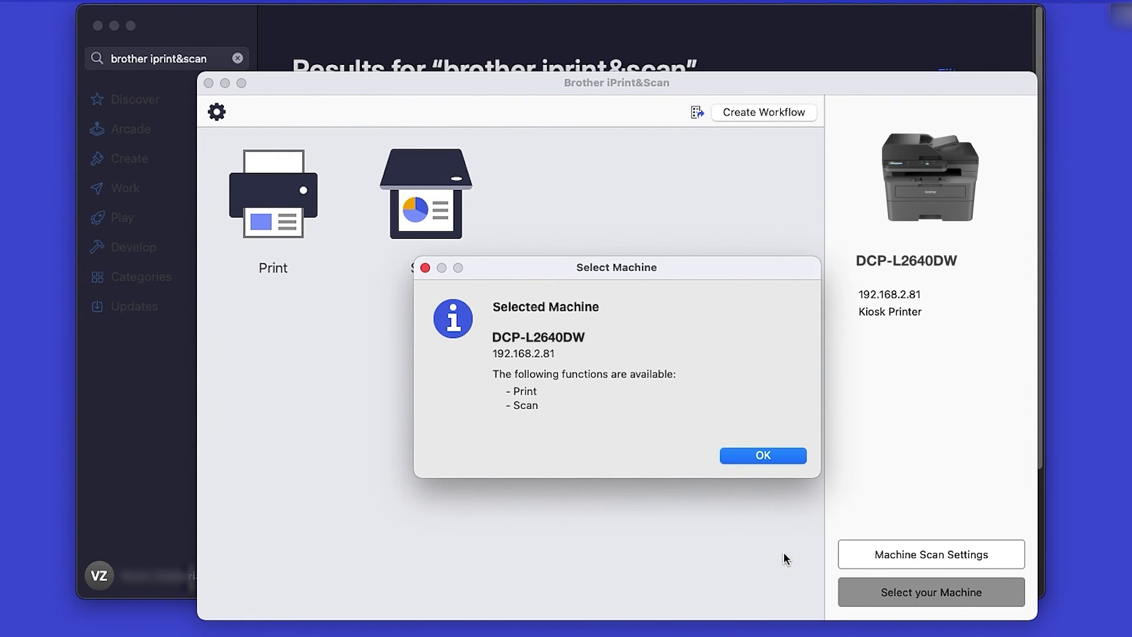
click(798, 457)
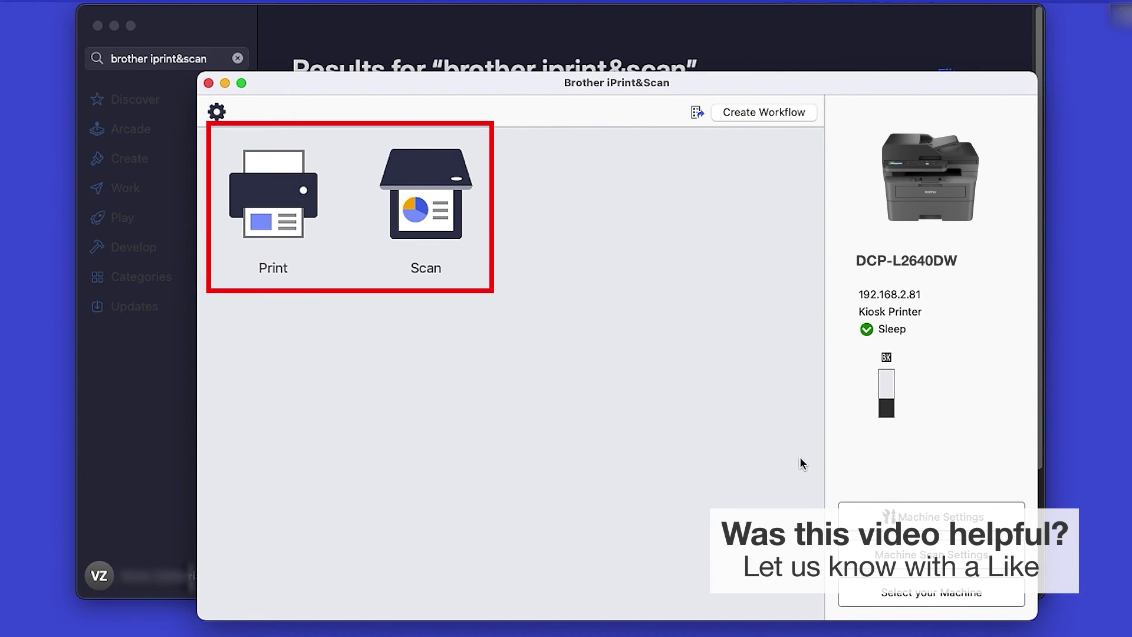